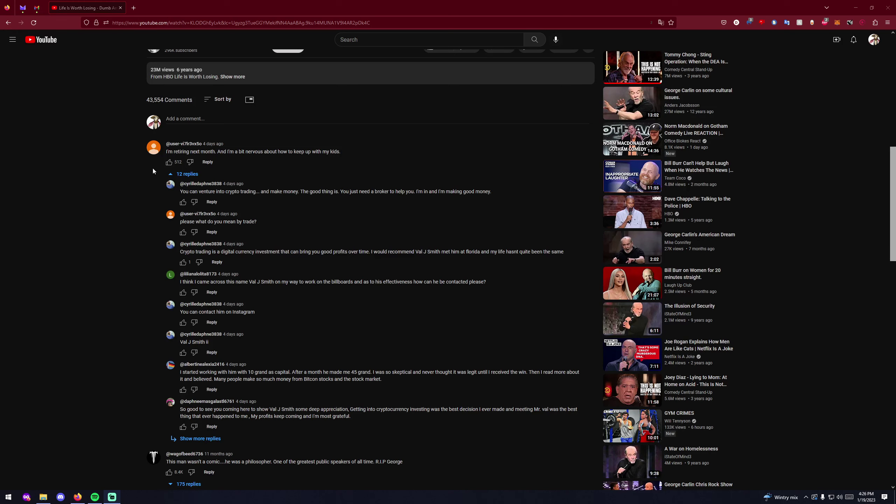
pyautogui.scroll(3, 134, 152)
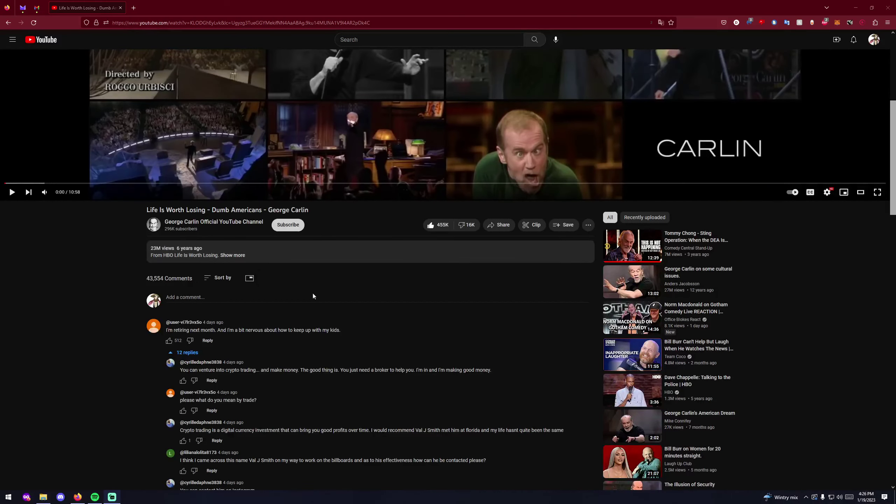
pyautogui.scroll(-1, 326, 234)
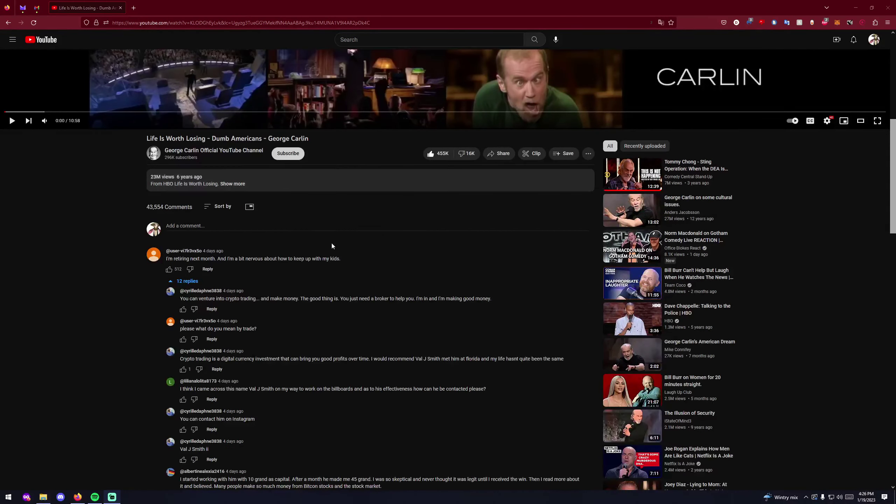
pyautogui.scroll(-1, 207, 58)
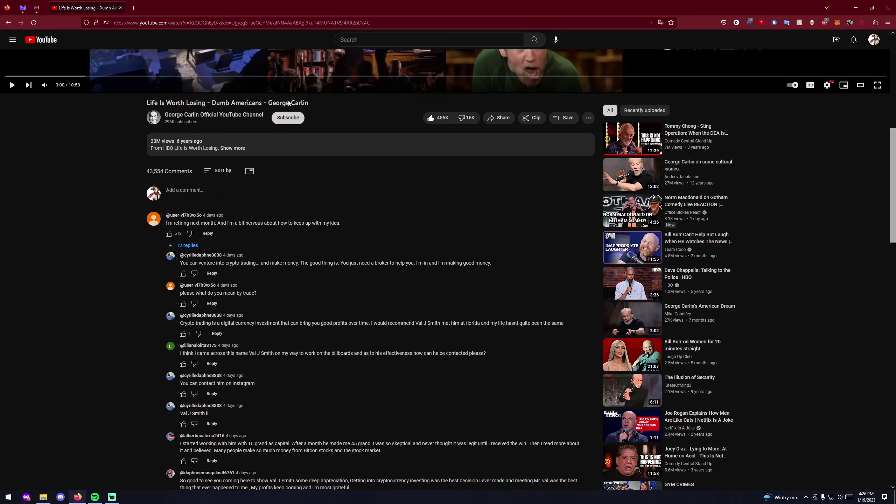
pyautogui.moveTo(319, 103); pyautogui.dragTo(266, 112)
pyautogui.click(330, 165)
pyautogui.scroll(-1, 299, 301)
pyautogui.scroll(1, 299, 302)
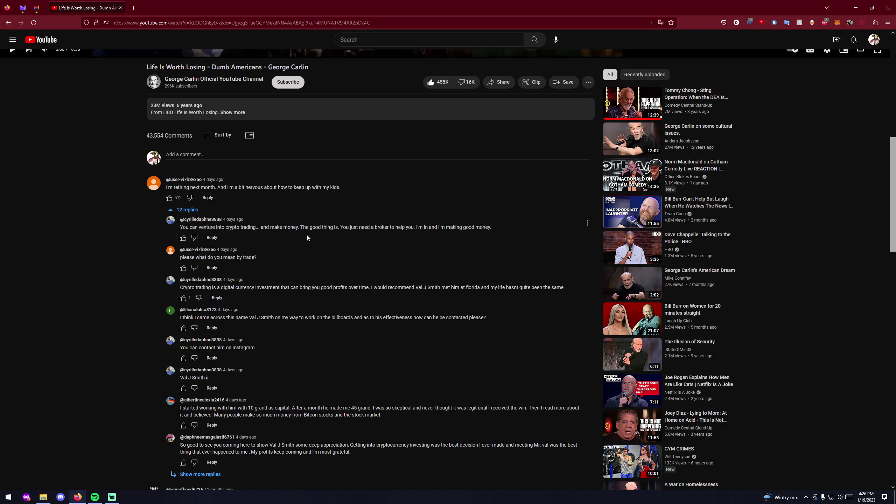
pyautogui.moveTo(430, 287)
pyautogui.moveTo(336, 314)
pyautogui.moveTo(416, 287); pyautogui.dragTo(442, 288)
pyautogui.click(429, 330)
pyautogui.scroll(-1, 294, 300)
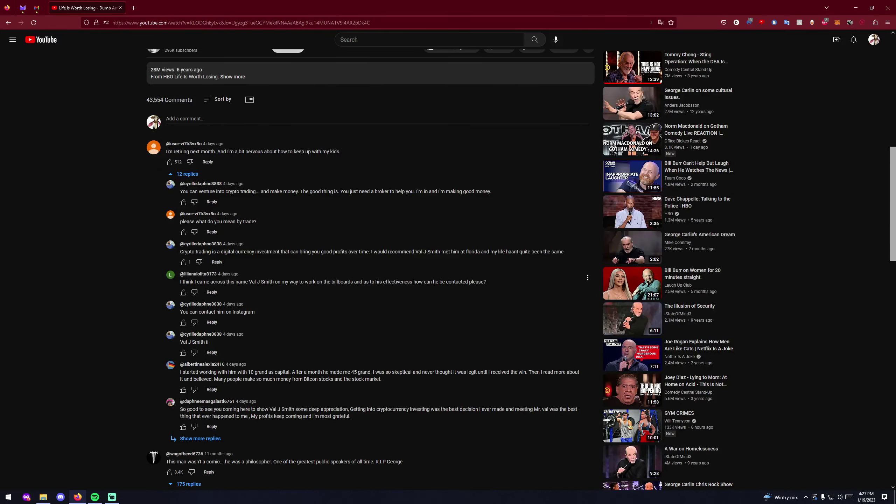
pyautogui.moveTo(416, 281); pyautogui.dragTo(488, 281)
pyautogui.click(487, 279)
pyautogui.moveTo(180, 312); pyautogui.dragTo(239, 312)
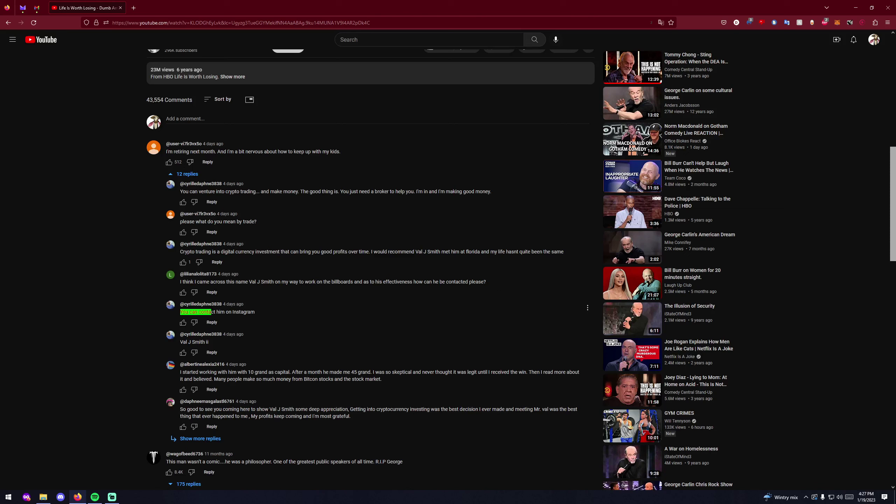
pyautogui.click(266, 316)
pyautogui.scroll(-1, 202, 359)
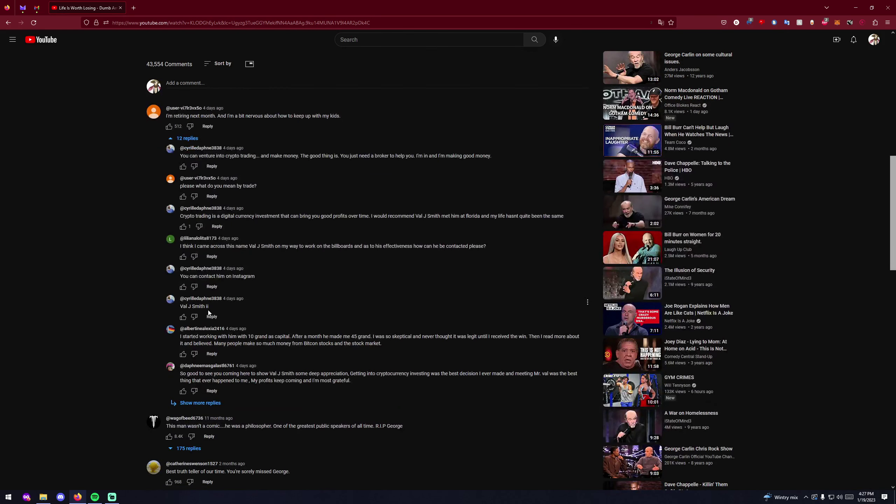
pyautogui.moveTo(210, 307); pyautogui.dragTo(179, 298)
pyautogui.click(301, 314)
pyautogui.scroll(-1, 302, 314)
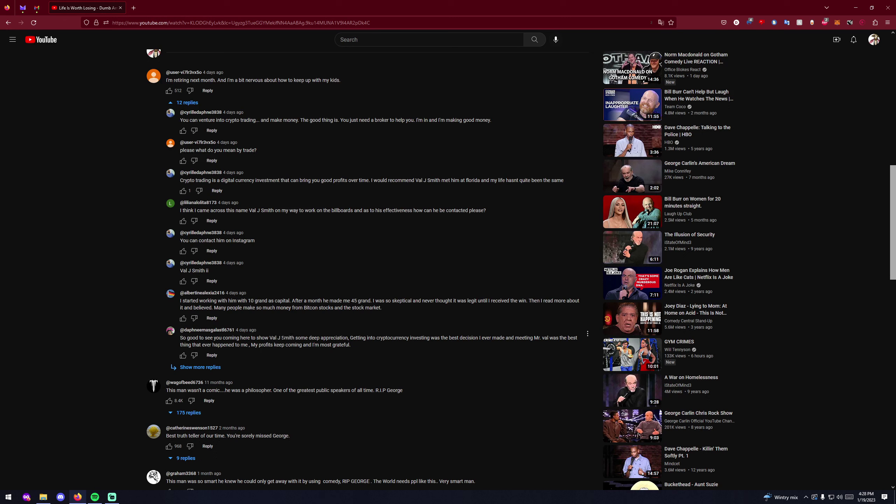
pyautogui.moveTo(400, 338); pyautogui.dragTo(269, 345)
pyautogui.click(372, 341)
pyautogui.click(355, 308)
# Open each commenter's channel in the scam thread in background tabs.
pyautogui.moveTo(336, 121)
pyautogui.rightClick(187, 77)
pyautogui.click(210, 82)
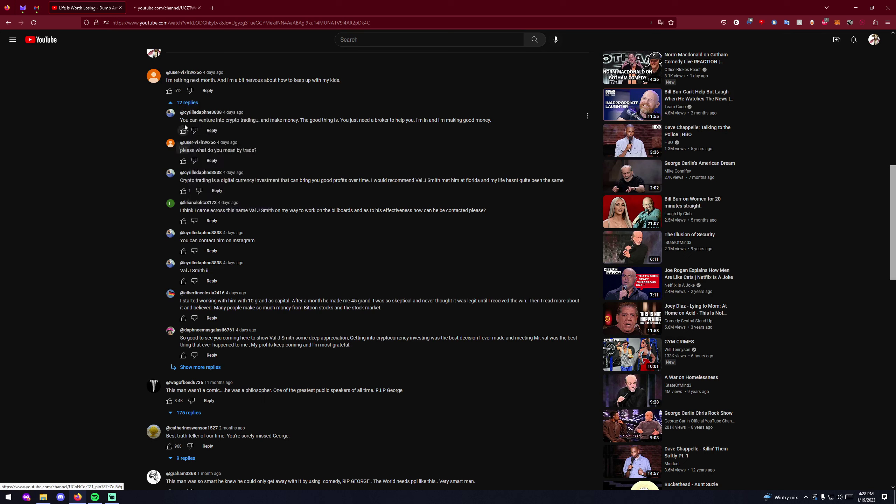
pyautogui.rightClick(200, 112)
pyautogui.click(226, 118)
pyautogui.rightClick(202, 203)
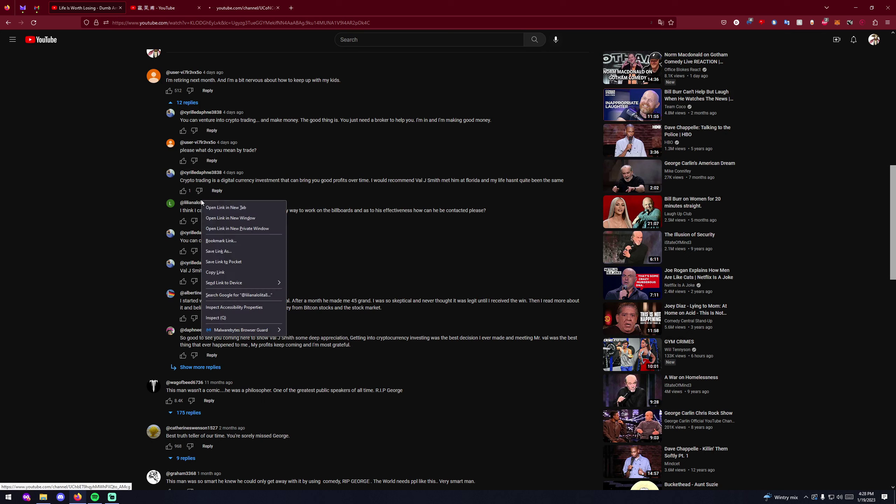
pyautogui.click(225, 208)
pyautogui.rightClick(193, 296)
pyautogui.click(217, 302)
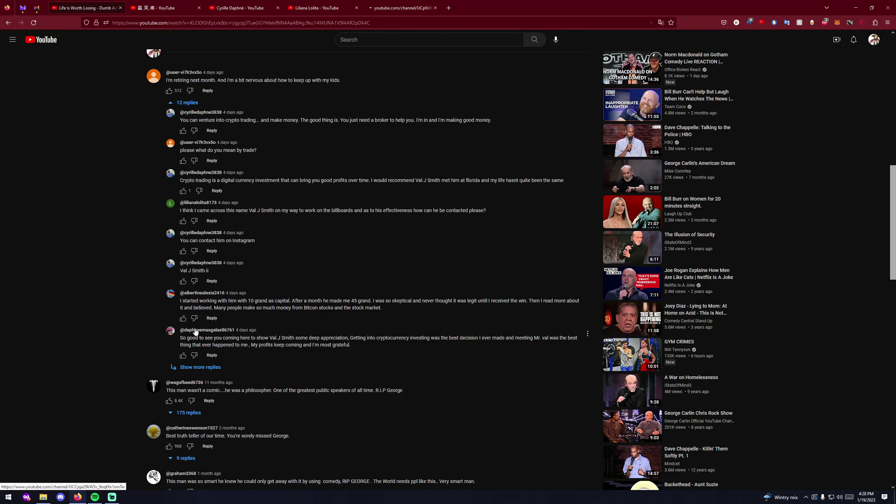
pyautogui.rightClick(196, 332)
pyautogui.click(228, 337)
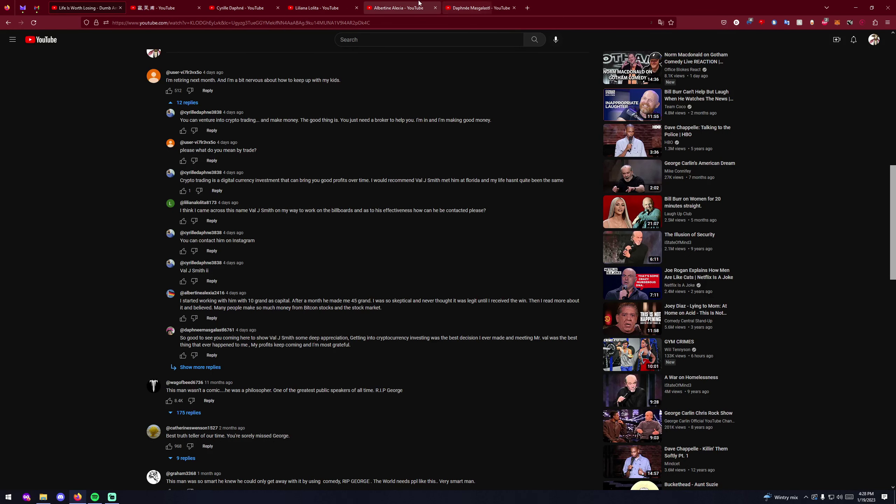
# Switch back and forth between the comment thread and the retirement commenter's channel tab.
pyautogui.click(155, 8)
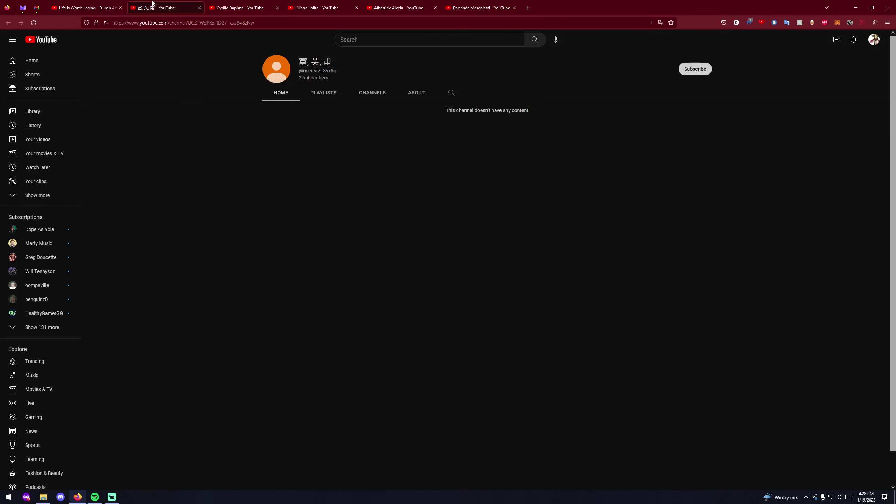
pyautogui.hotkey('ctrl', 'shift', 'Tab')
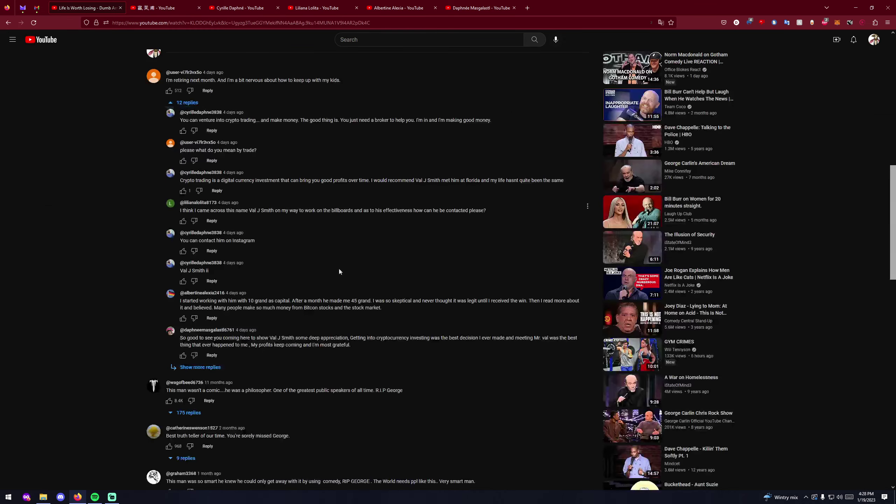
pyautogui.click(164, 8)
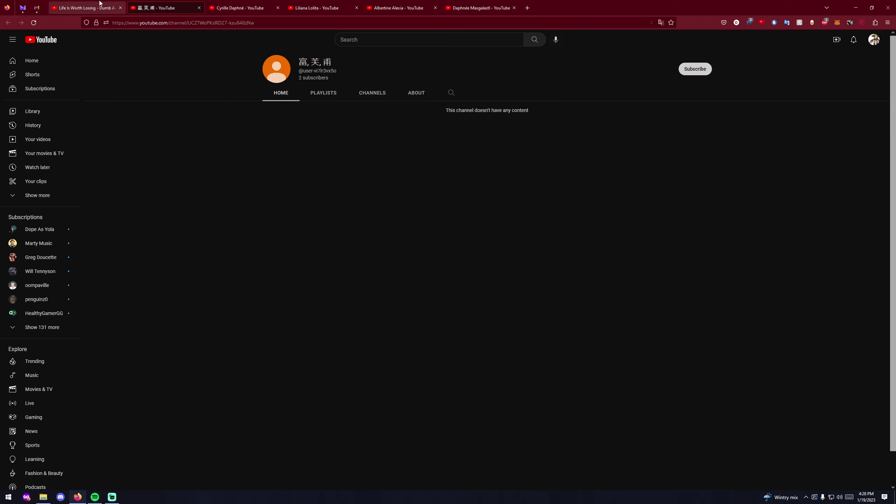
pyautogui.click(88, 8)
pyautogui.click(165, 8)
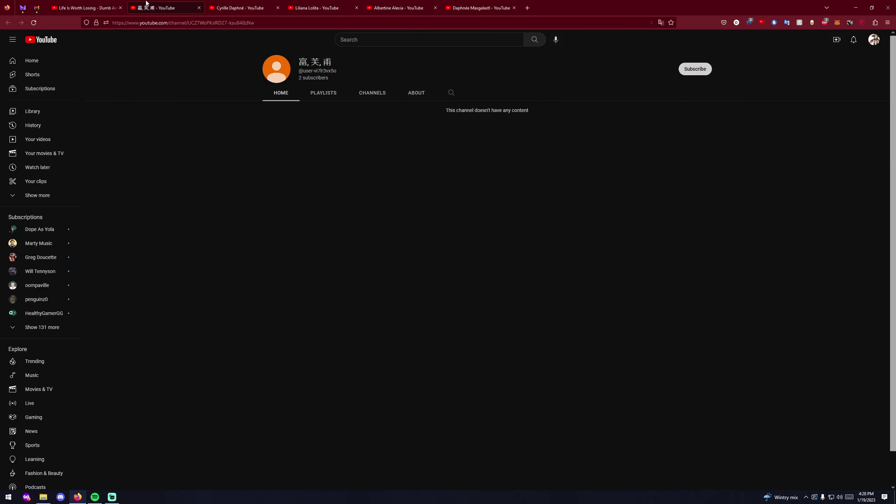
pyautogui.click(87, 8)
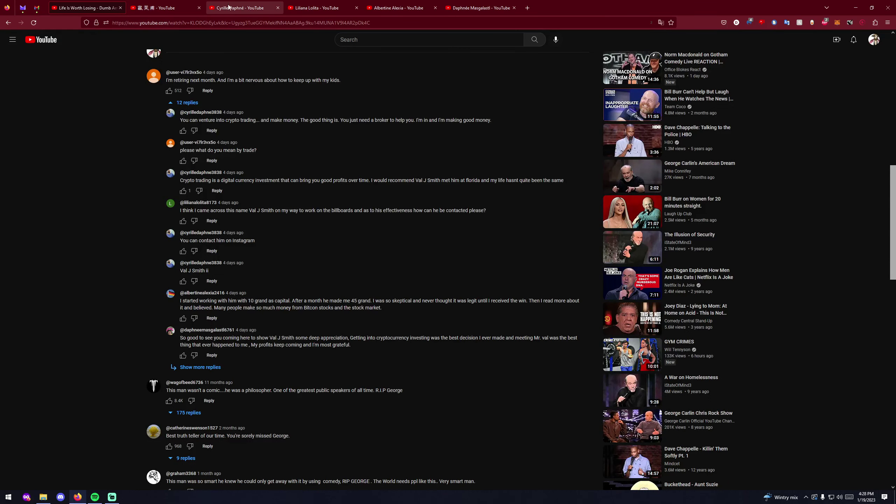
pyautogui.click(165, 8)
# Show the retirement commenter's About page and highlight its Jan 23, 2022 join date.
pyautogui.click(416, 92)
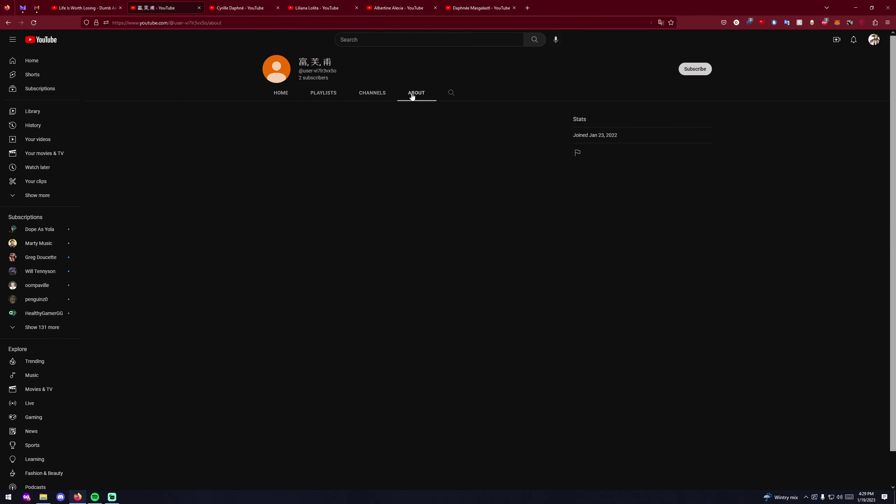
pyautogui.moveTo(590, 132); pyautogui.dragTo(574, 133)
pyautogui.click(661, 133)
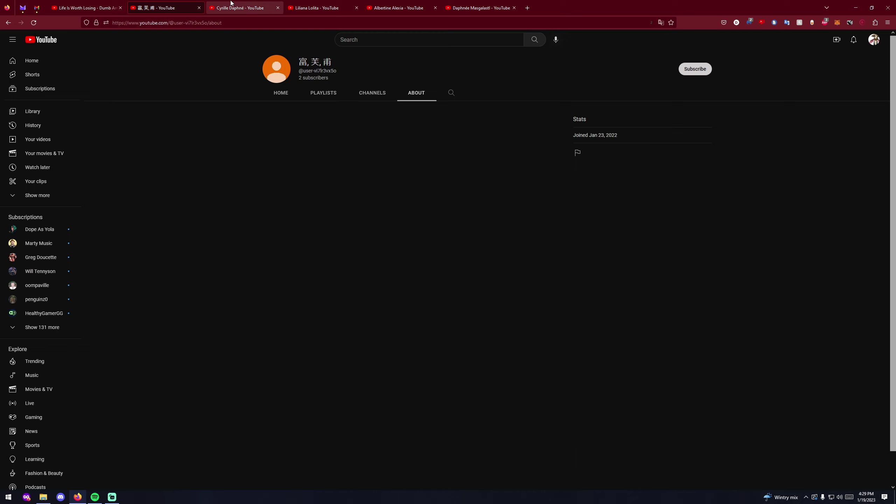
pyautogui.click(231, 7)
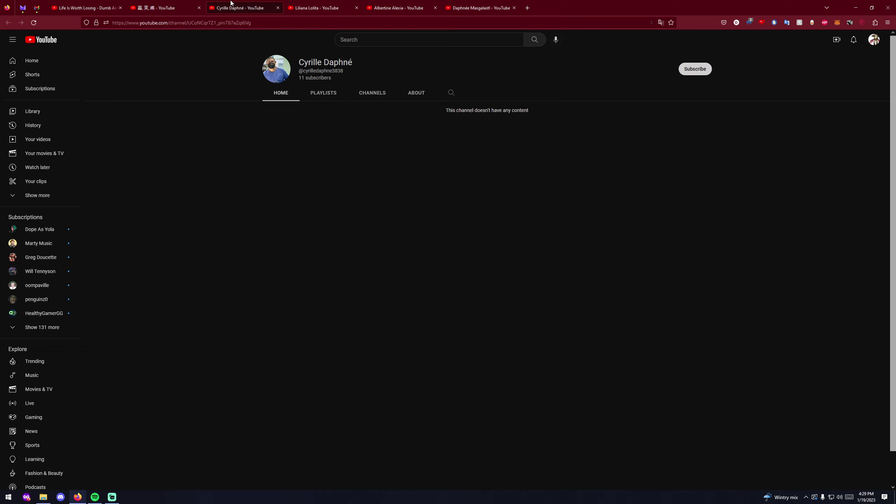
pyautogui.click(416, 94)
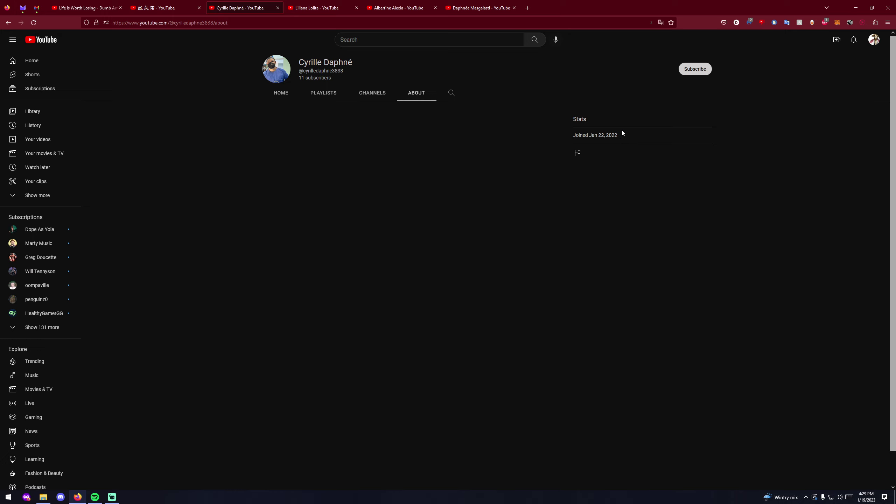
pyautogui.click(158, 9)
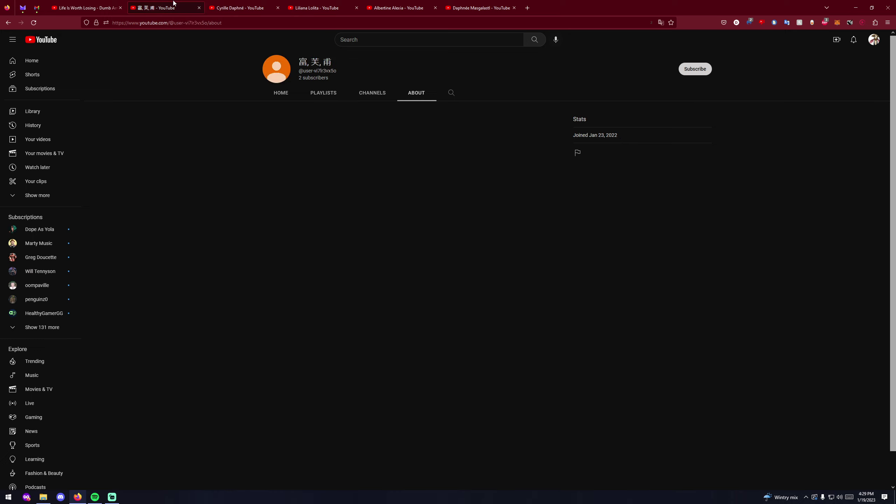
pyautogui.click(241, 8)
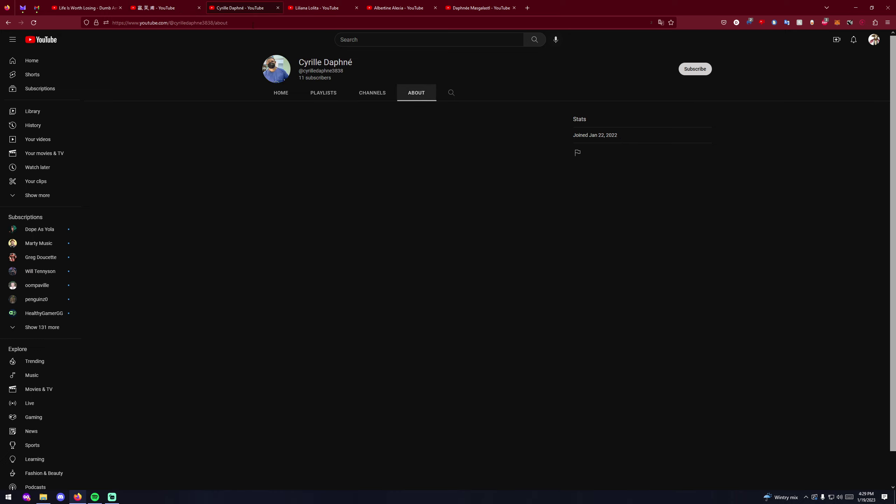
pyautogui.click(317, 8)
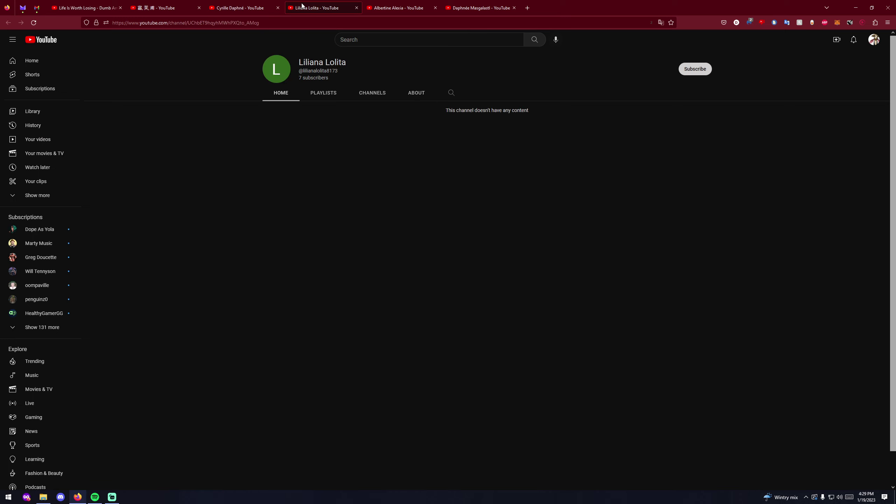
pyautogui.click(416, 93)
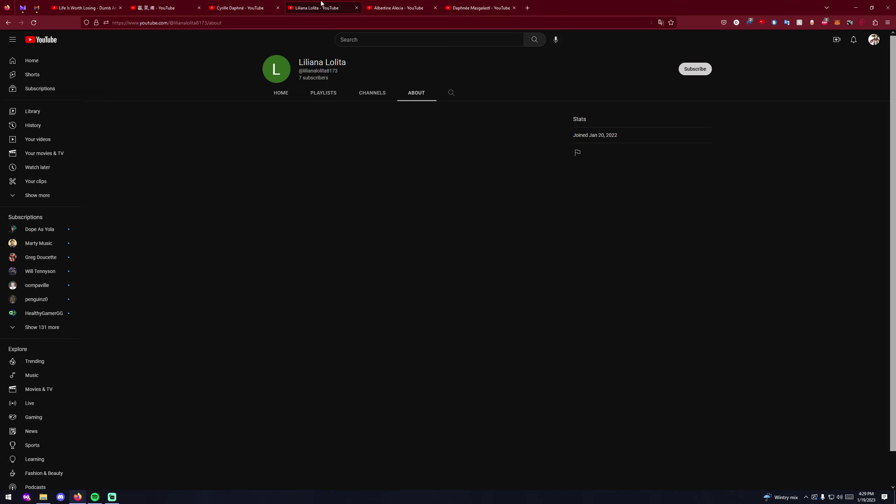
pyautogui.click(161, 8)
pyautogui.click(318, 8)
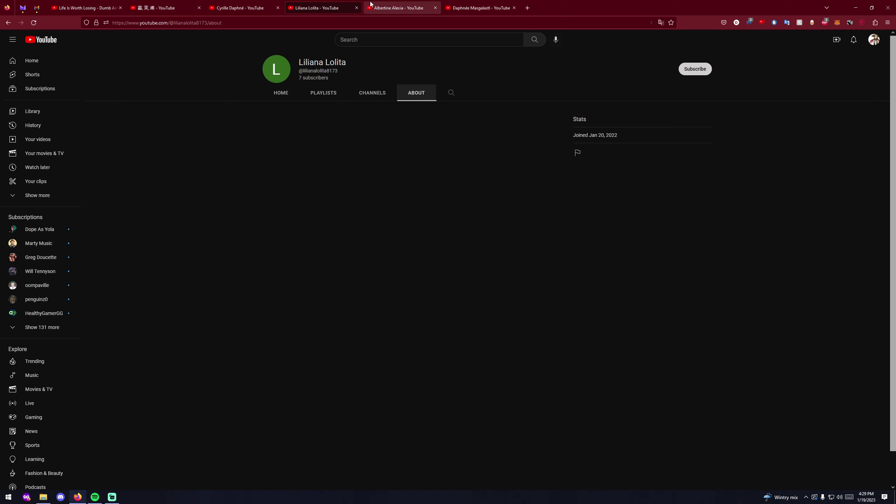
pyautogui.click(398, 9)
pyautogui.click(416, 93)
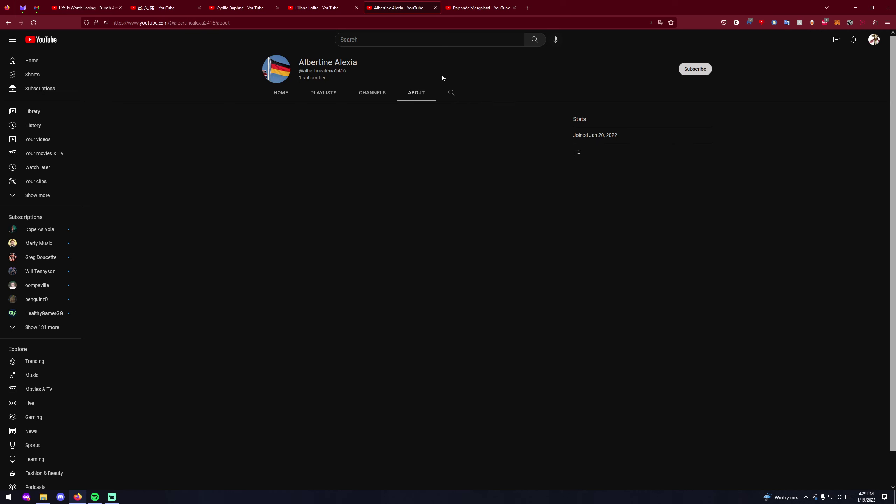
pyautogui.moveTo(621, 134); pyautogui.dragTo(574, 134)
pyautogui.click(482, 8)
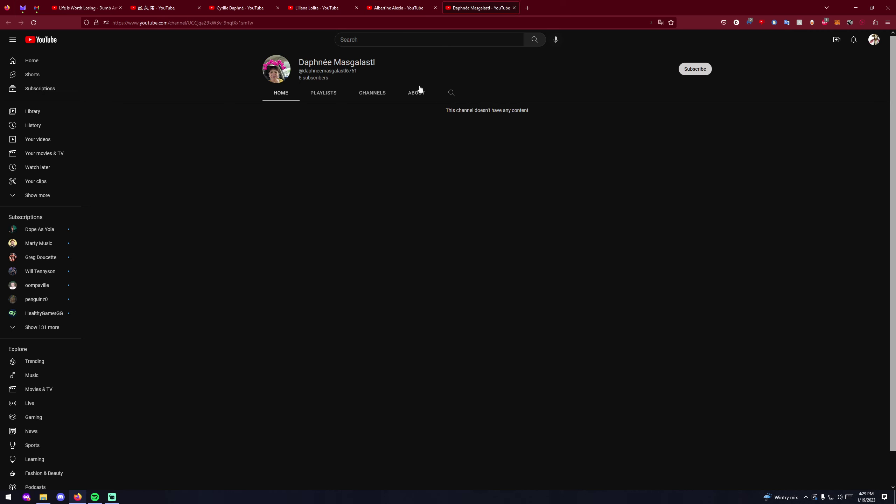
pyautogui.click(417, 93)
pyautogui.moveTo(621, 135); pyautogui.dragTo(560, 135)
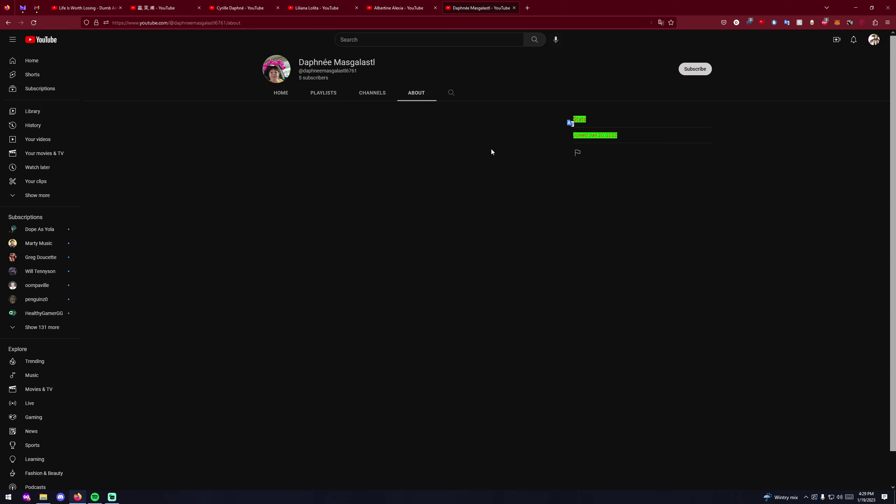
pyautogui.click(408, 196)
pyautogui.hotkey('ctrl', '1')
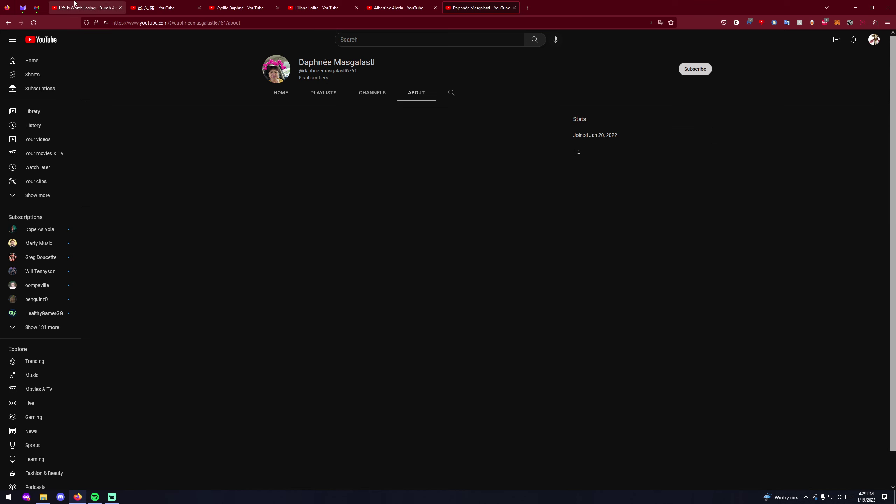